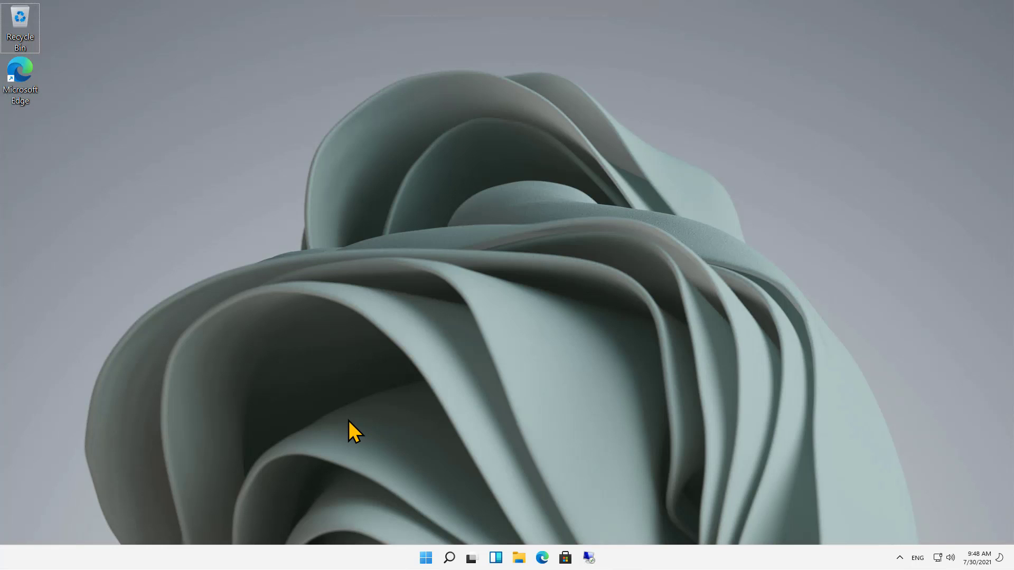
# View This PC and its drives in File Explorer, then close the window
pyautogui.click(520, 558)
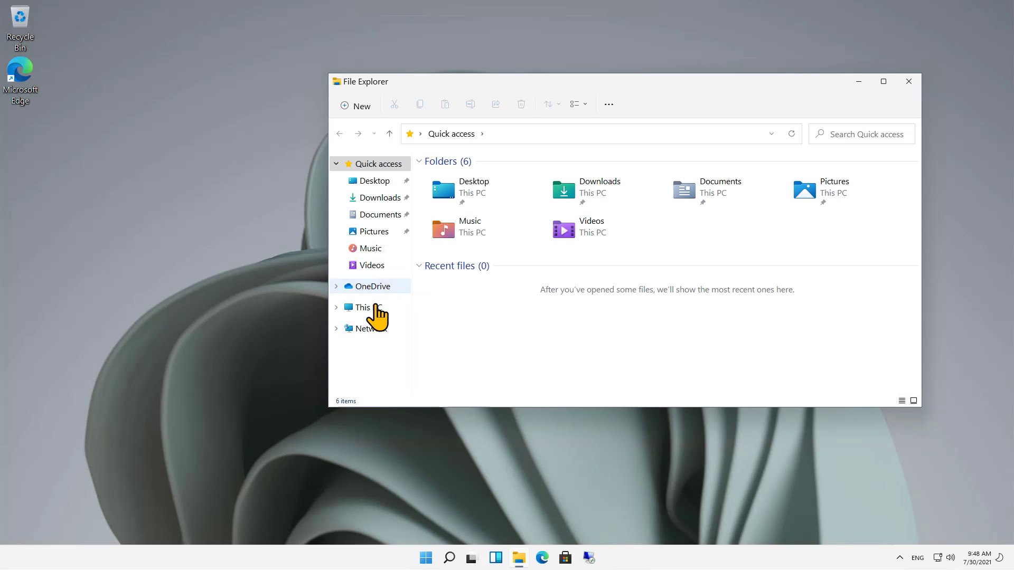
pyautogui.click(372, 308)
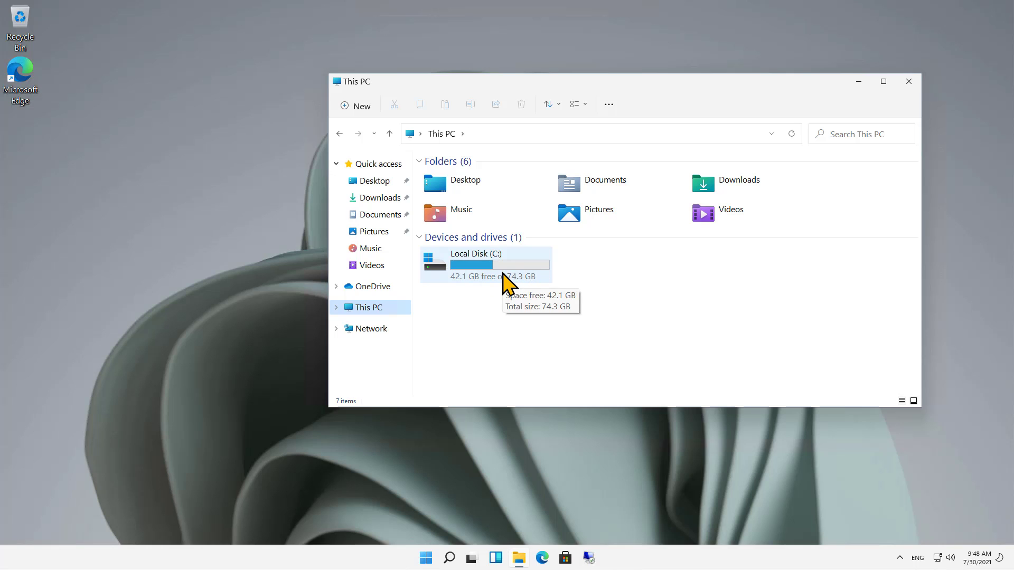
pyautogui.click(903, 85)
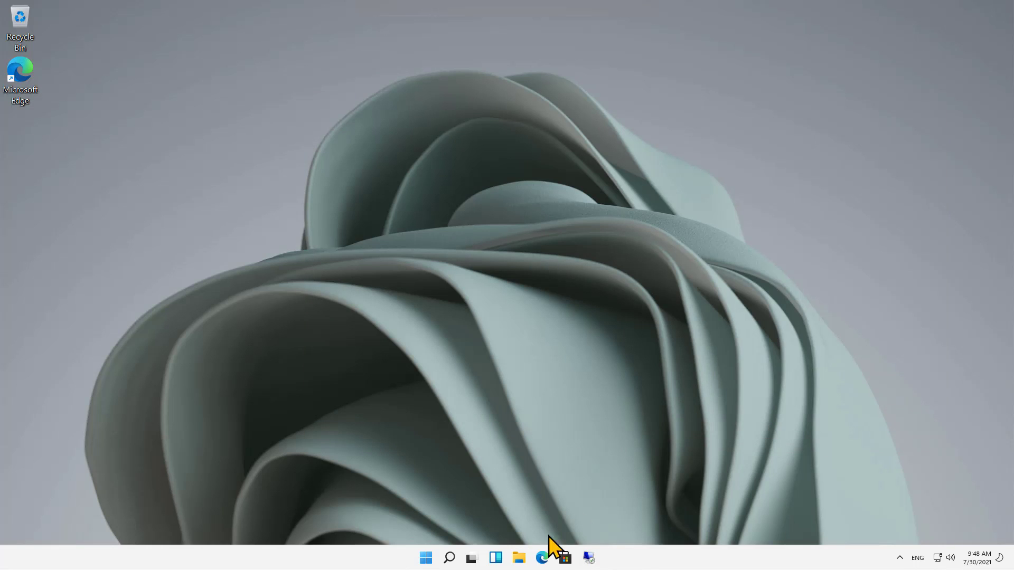
# Open the System › Storage page in Settings from the Start menu
pyautogui.click(427, 557)
pyautogui.click(634, 247)
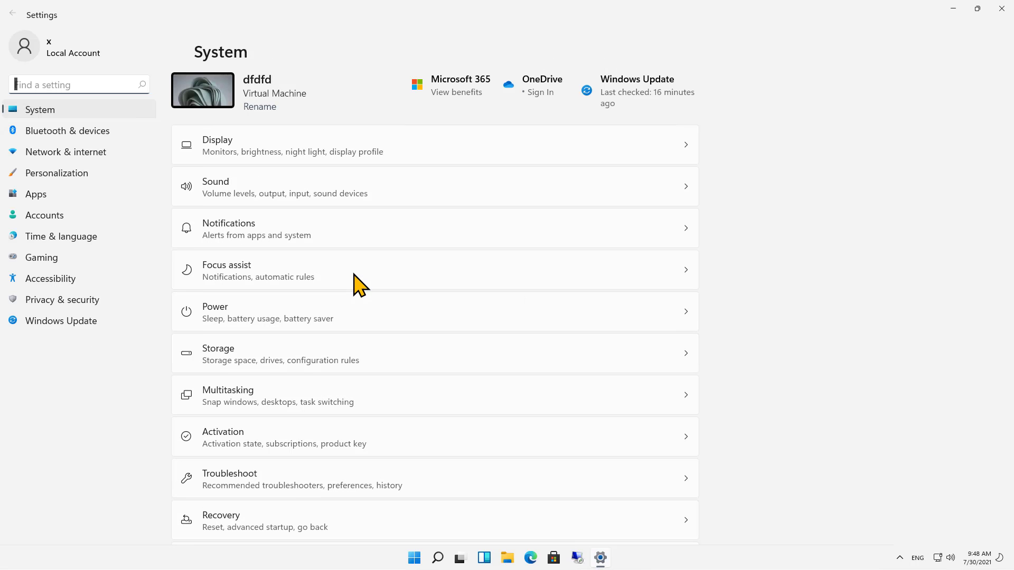
pyautogui.click(651, 341)
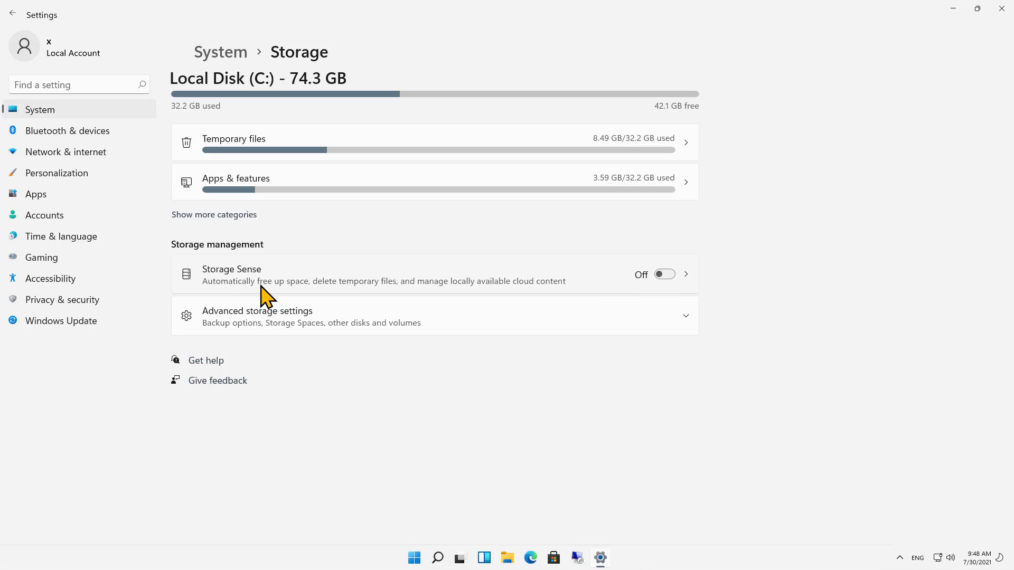
# Turn Storage Sense on with recycle bin at 30 days and Downloads at Never, then run it now
pyautogui.click(671, 277)
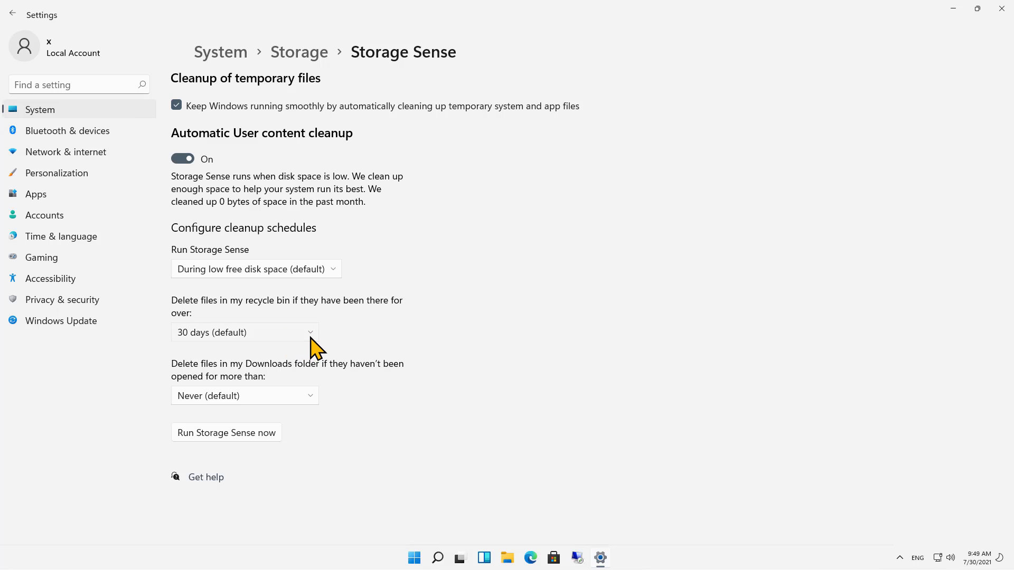
pyautogui.click(312, 340)
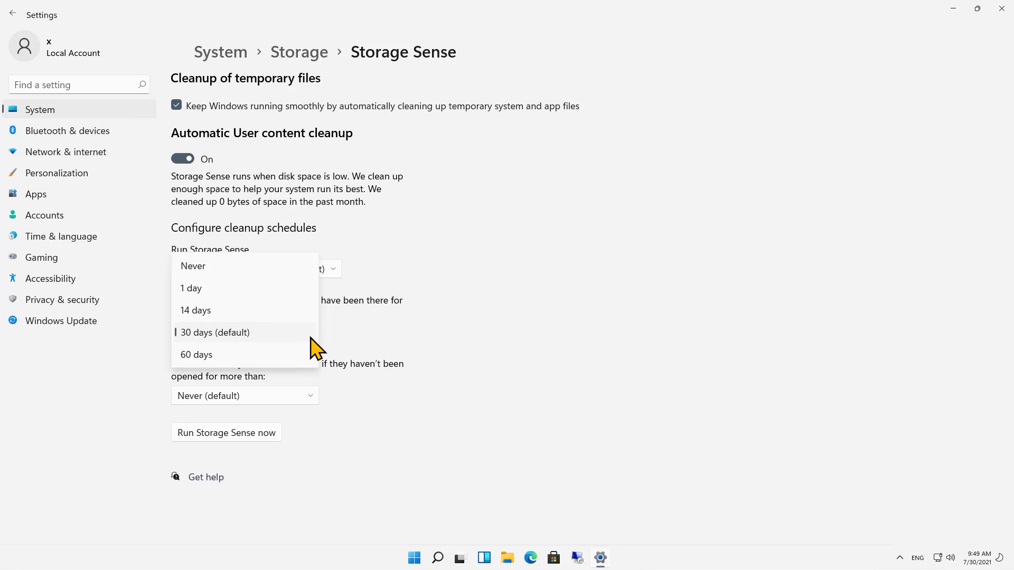
pyautogui.click(483, 326)
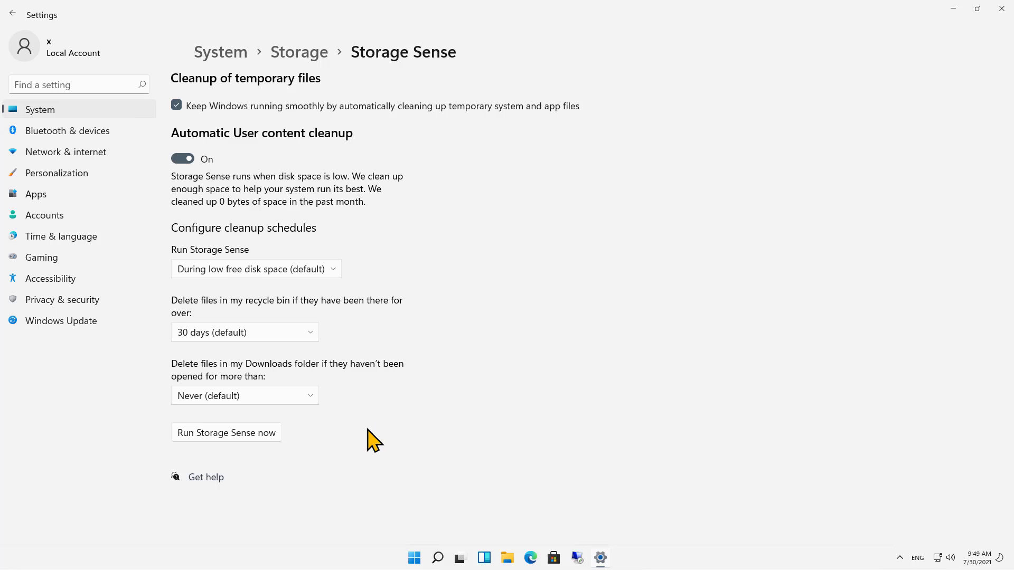
pyautogui.click(302, 395)
pyautogui.click(407, 392)
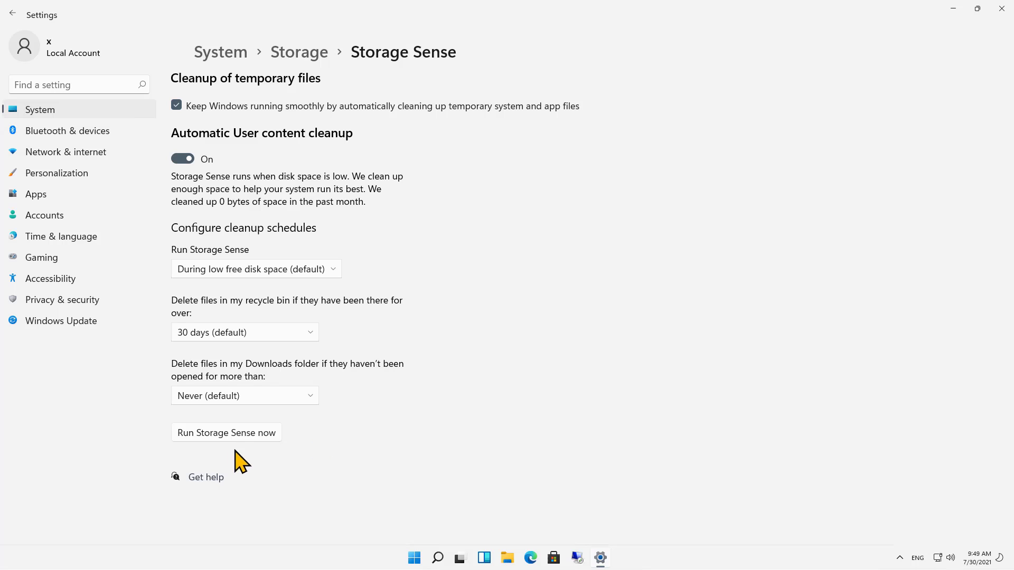
pyautogui.click(233, 433)
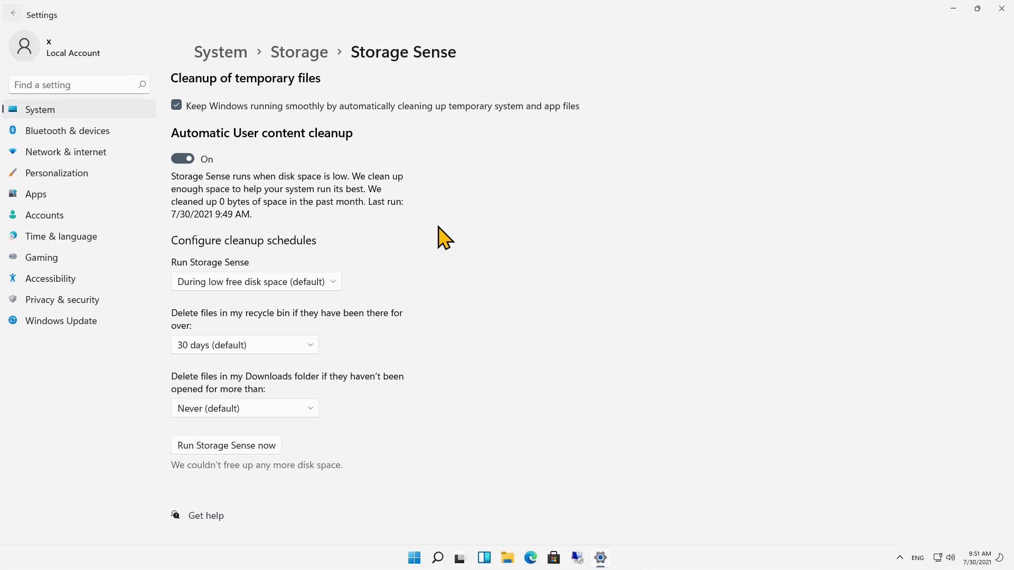
# Go back one page with Alt+Left after the Storage Sense run completes
pyautogui.hotkey('alt', 'Left')
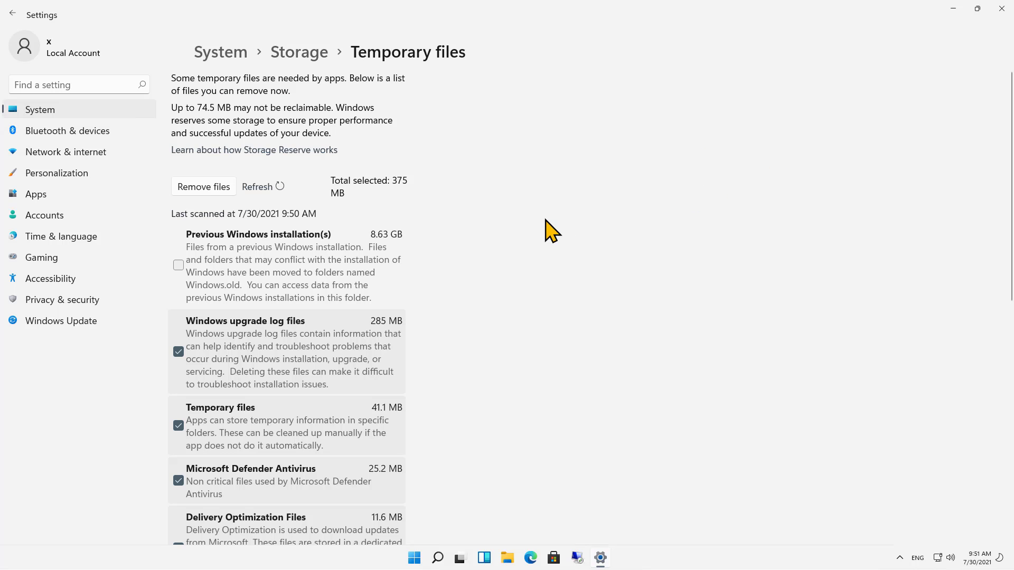
# Review the Temporary files categories: 375 MB checked, Previous Windows installation(s) at 8.63 GB excluded
pyautogui.scroll(-3, 506, 296)
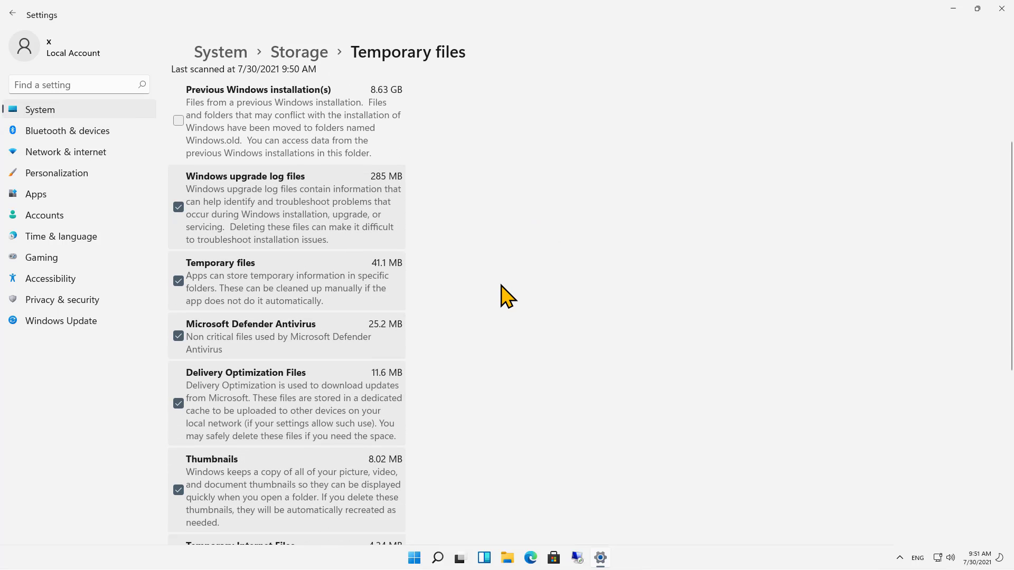
pyautogui.scroll(3, 506, 296)
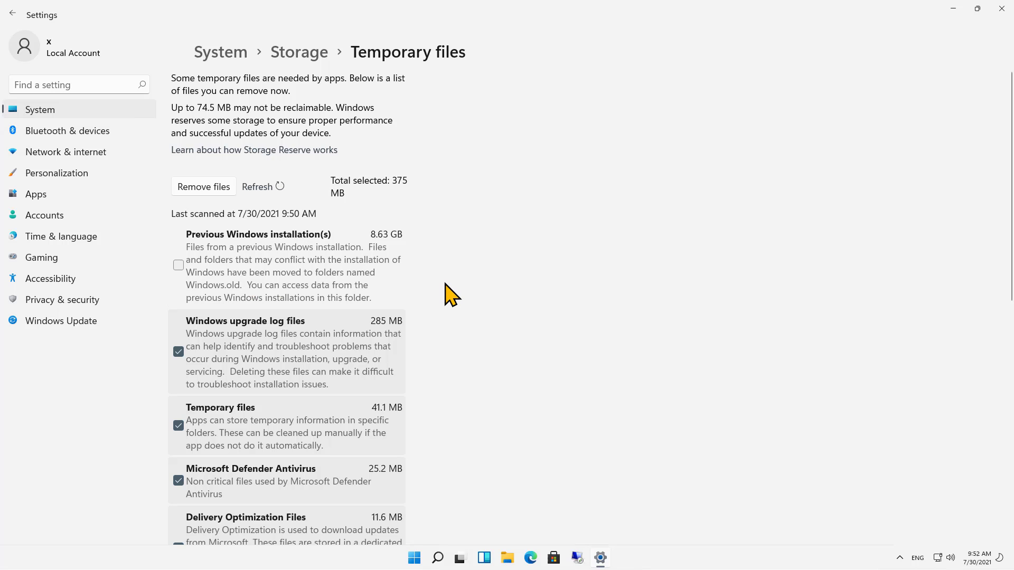
pyautogui.scroll(-3, 450, 294)
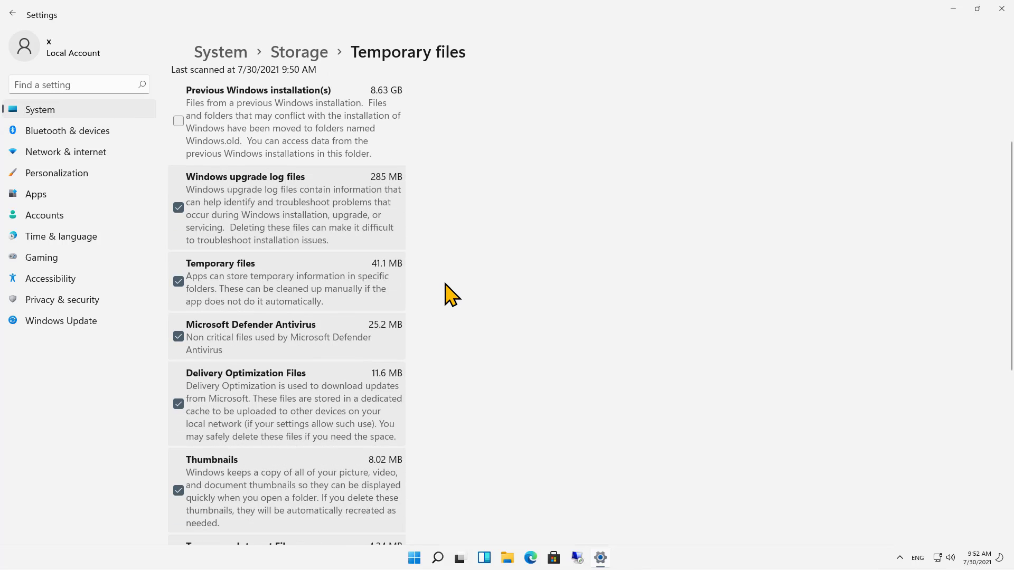
pyautogui.scroll(-2, 451, 294)
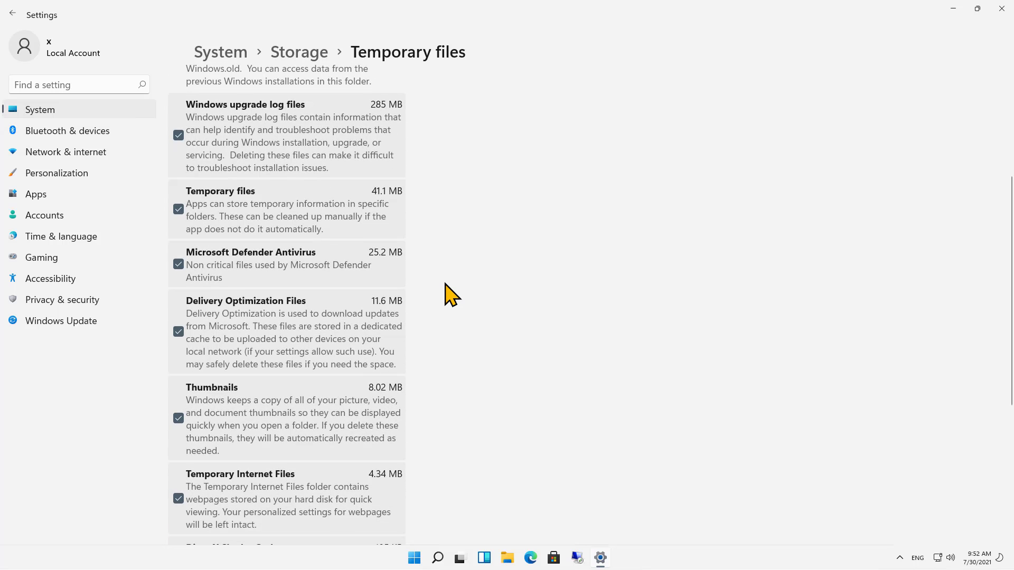
pyautogui.scroll(-2, 450, 293)
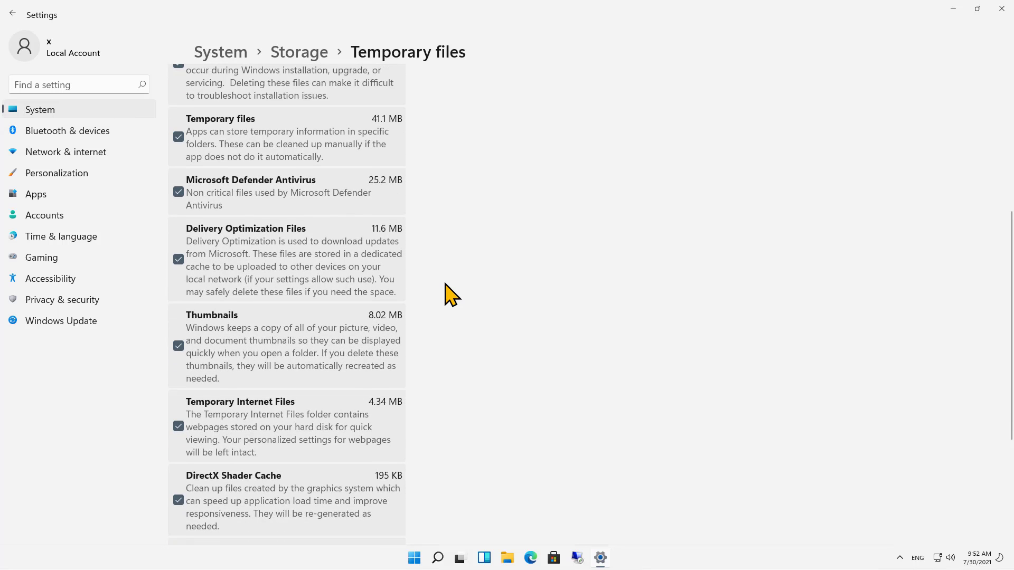
pyautogui.scroll(-4, 450, 294)
pyautogui.scroll(10, 450, 293)
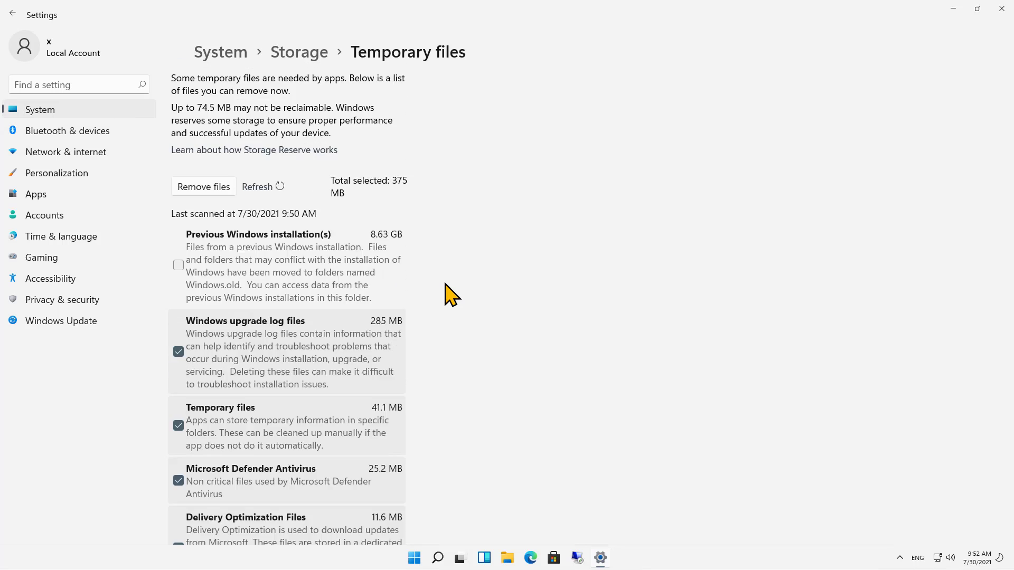
# Permanently remove the 375 MB of checked temporary files and go back to the Storage overview
pyautogui.click(202, 188)
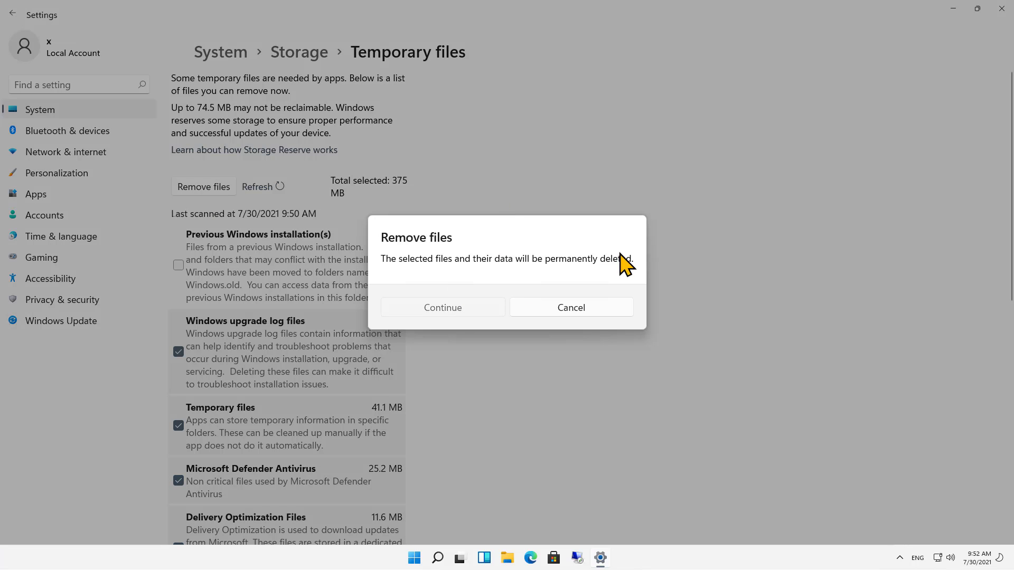
pyautogui.press('Return')
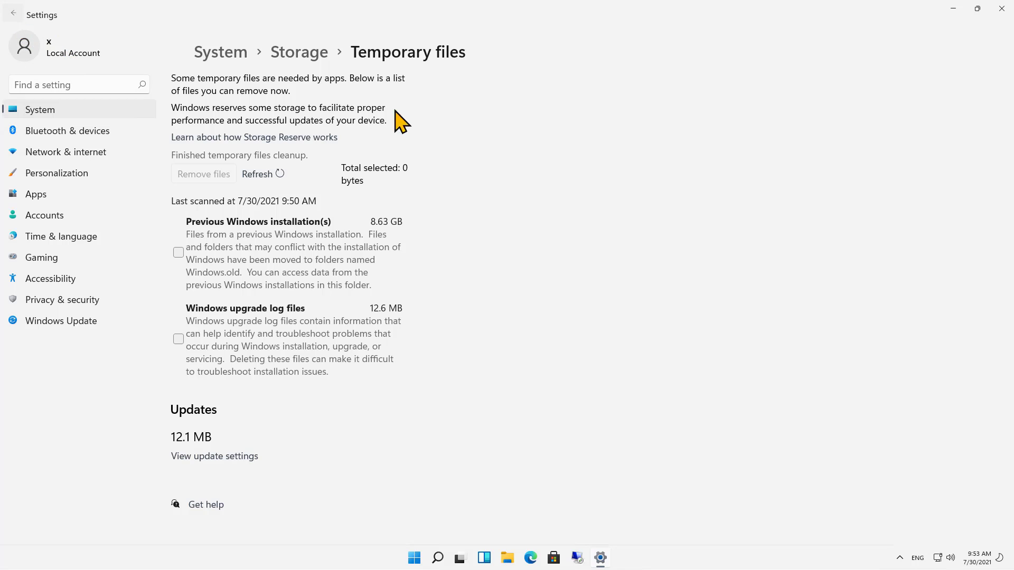
pyautogui.hotkey('alt', 'Left')
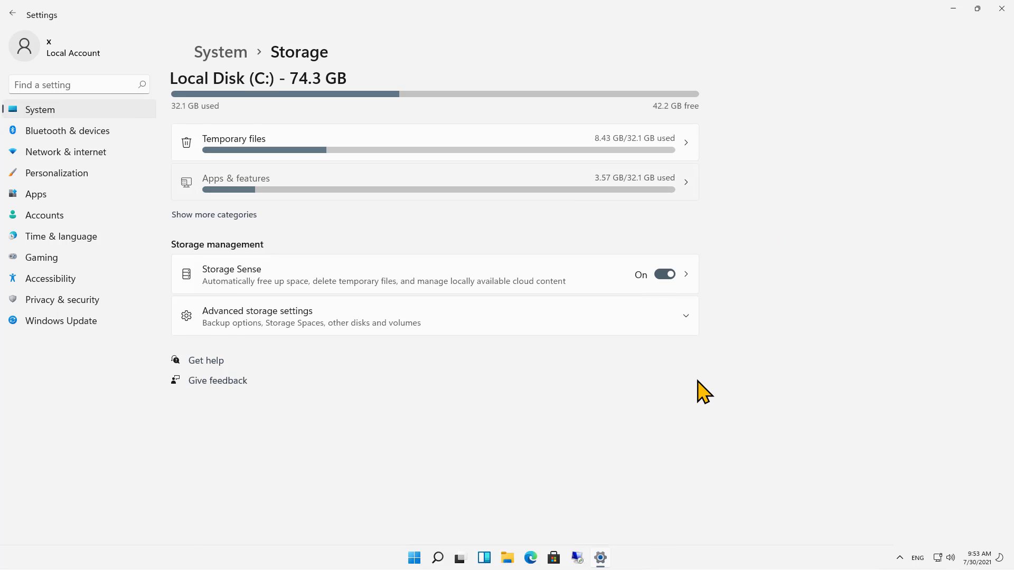
pyautogui.scroll(-3, 703, 391)
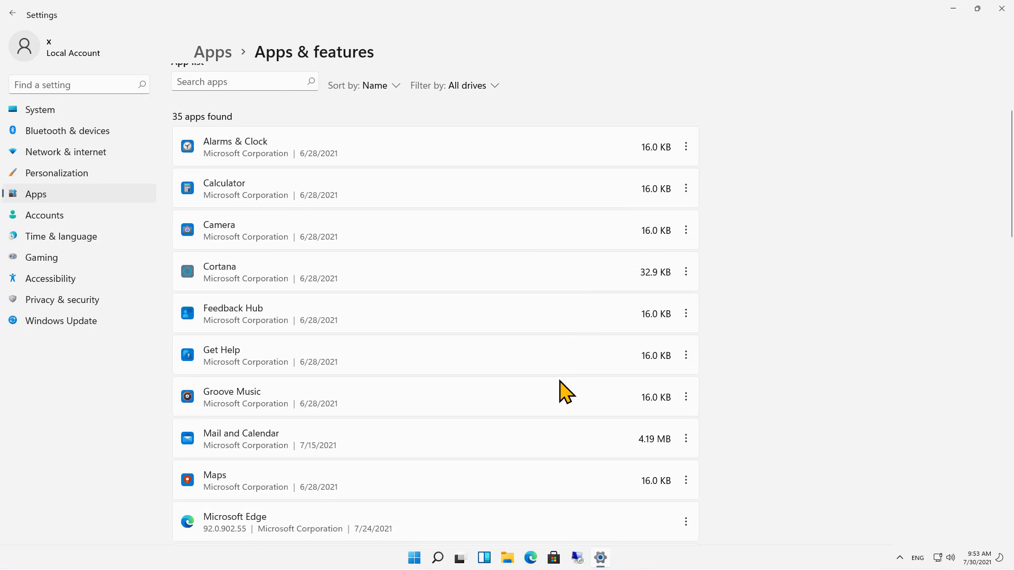
pyautogui.scroll(-6, 560, 381)
pyautogui.scroll(-5, 564, 390)
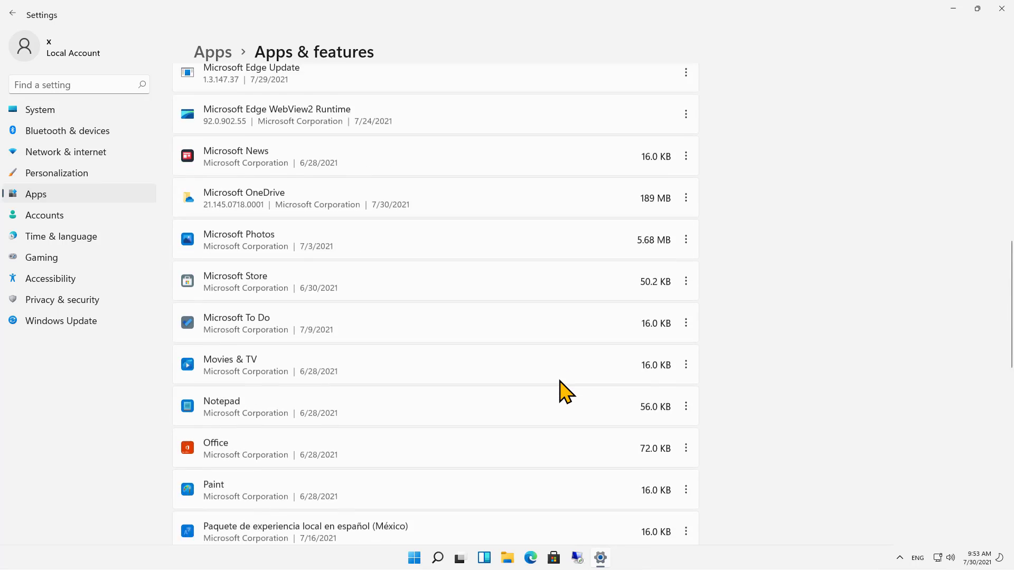
pyautogui.scroll(-7, 564, 391)
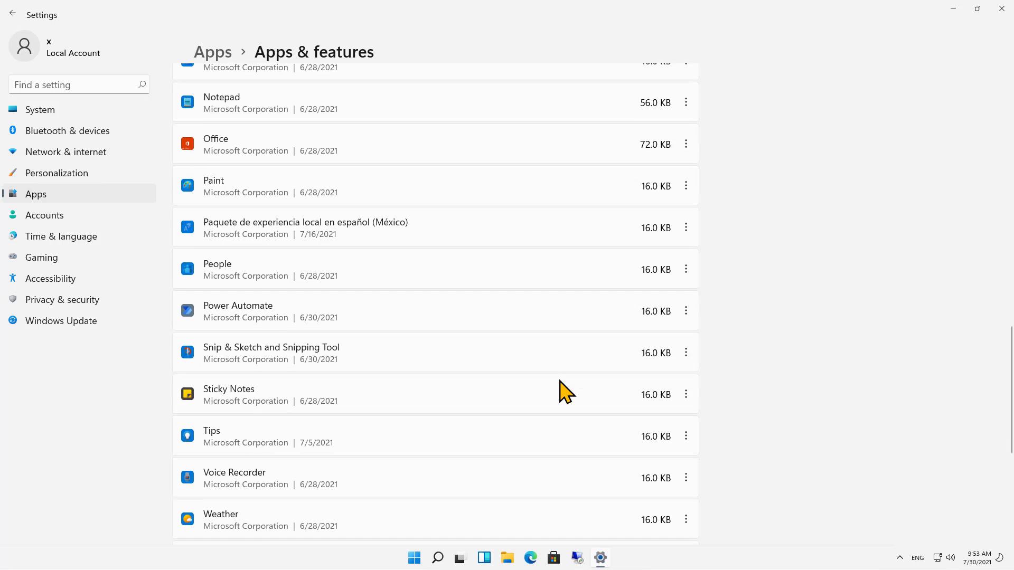
pyautogui.scroll(-3, 564, 391)
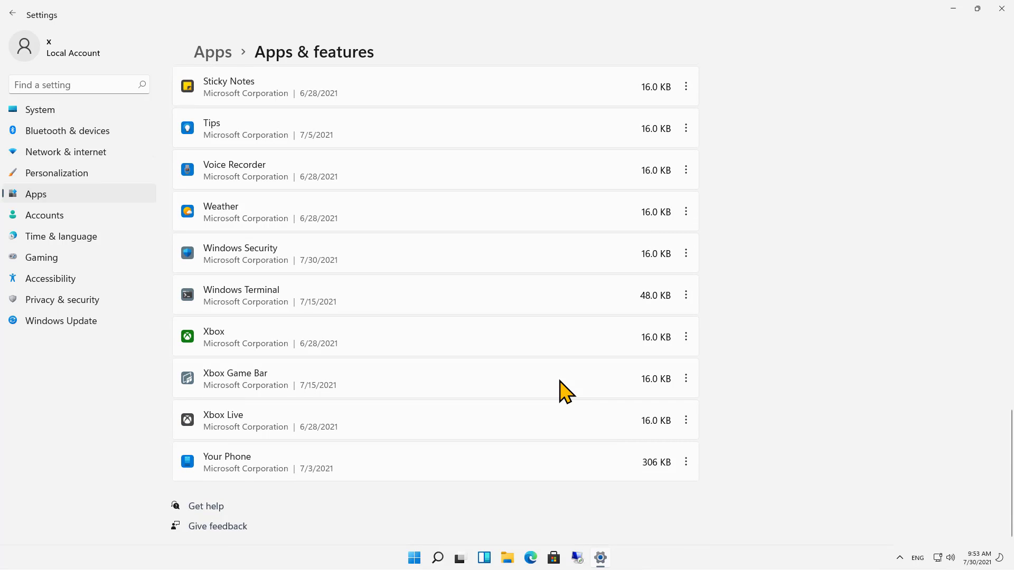
pyautogui.scroll(11, 564, 391)
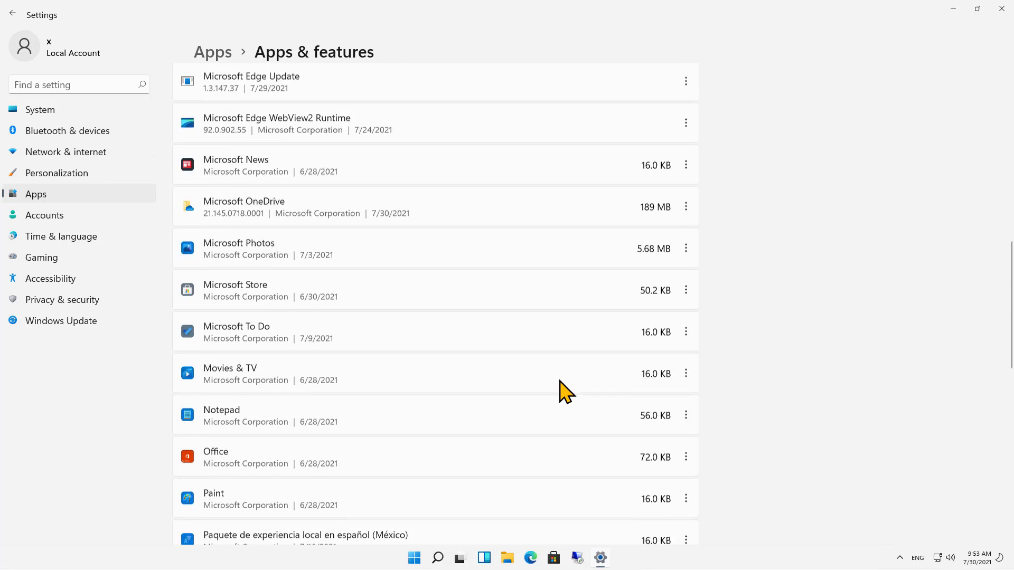
pyautogui.scroll(2, 564, 391)
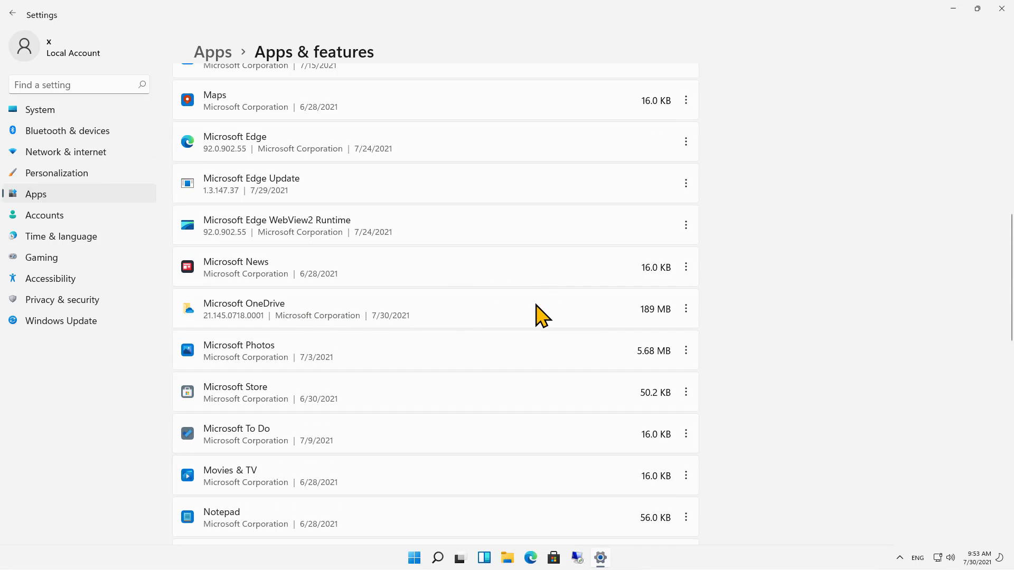
pyautogui.scroll(3, 537, 306)
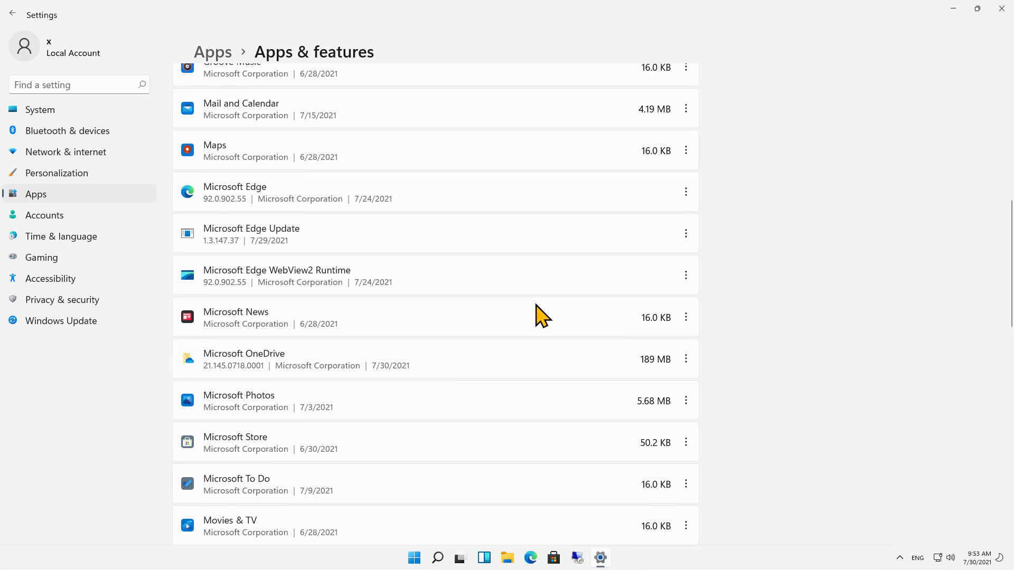
pyautogui.scroll(3, 536, 314)
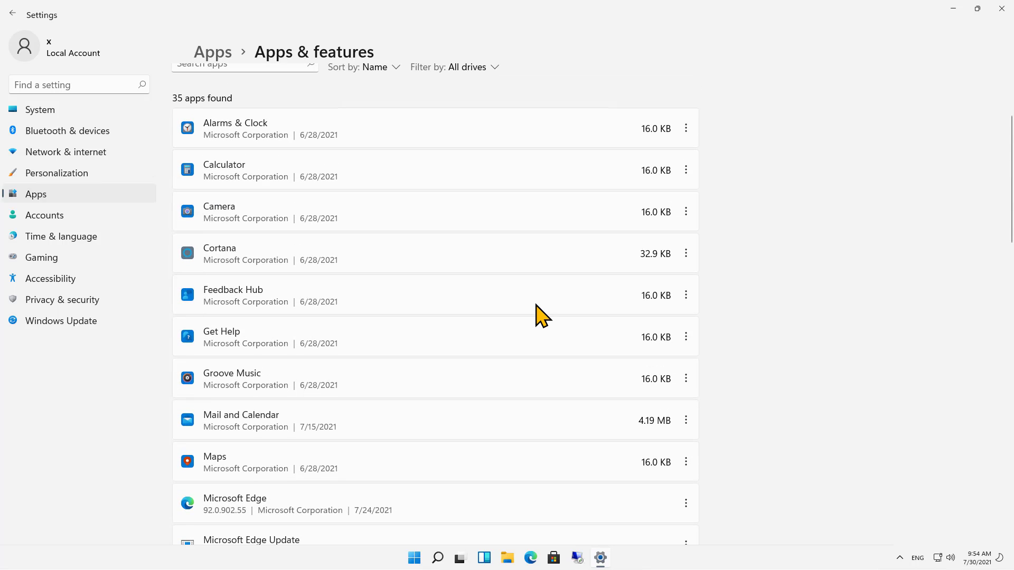
pyautogui.scroll(3, 421, 222)
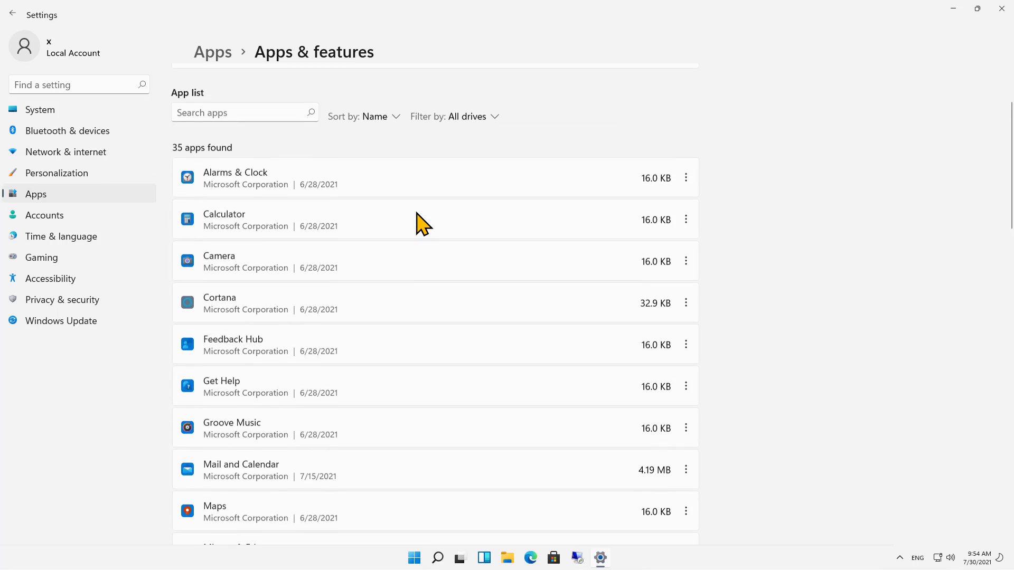